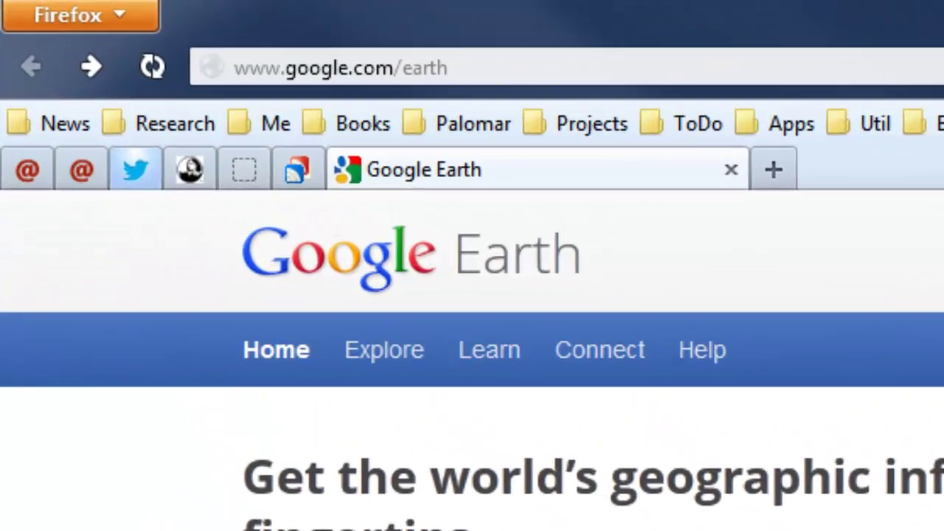
# - Go to the Google Earth download page in Firefox
pyautogui.click(381, 29)
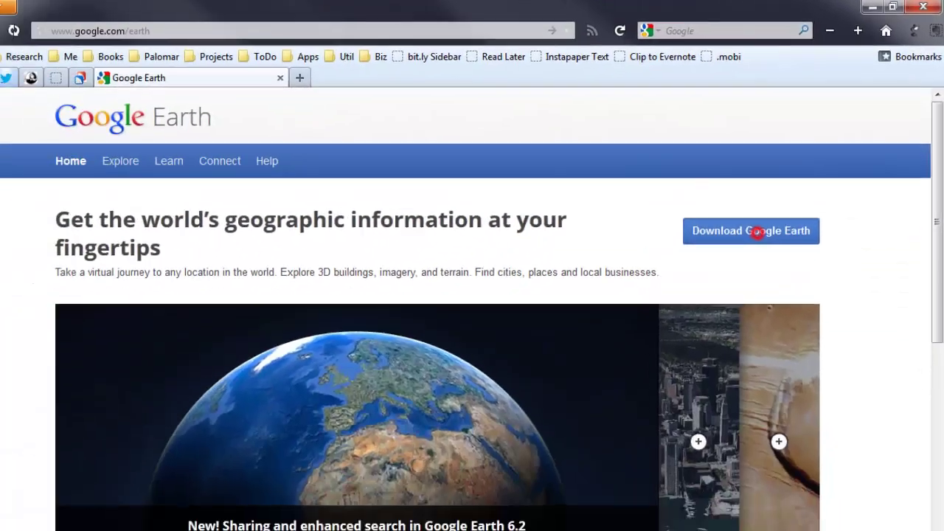
pyautogui.click(756, 231)
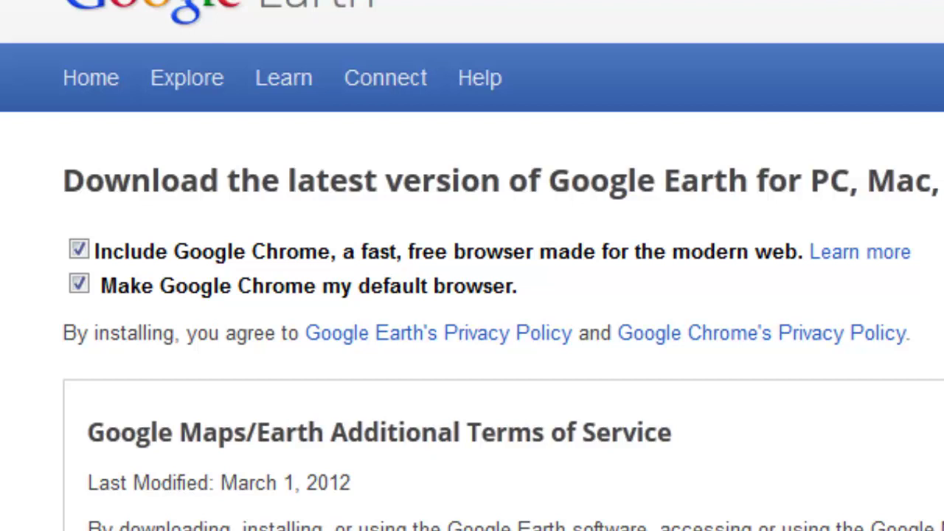
# - Decline both Google Chrome options, review the terms, and start the Google Earth download
pyautogui.click(79, 284)
pyautogui.click(78, 249)
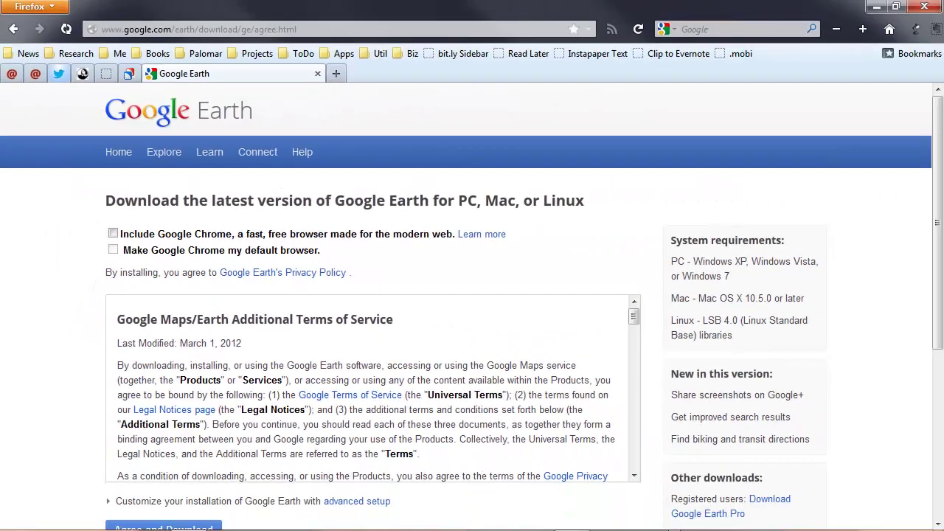
pyautogui.scroll(-5, 372, 387)
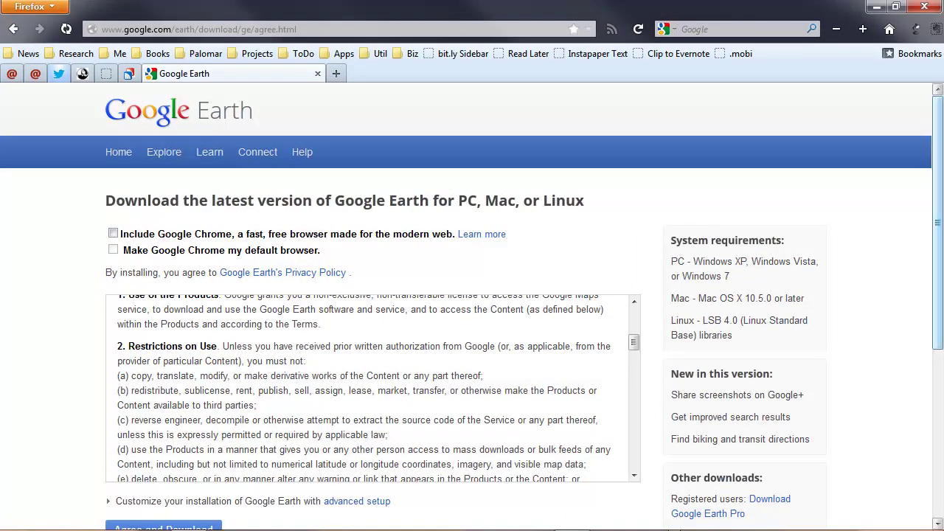
pyautogui.moveTo(938, 247); pyautogui.dragTo(937, 391)
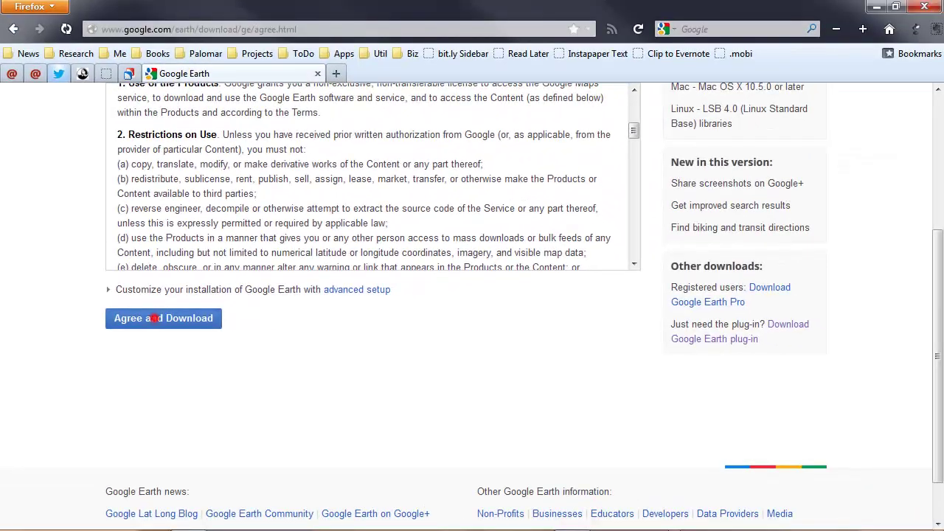
pyautogui.click(328, 227)
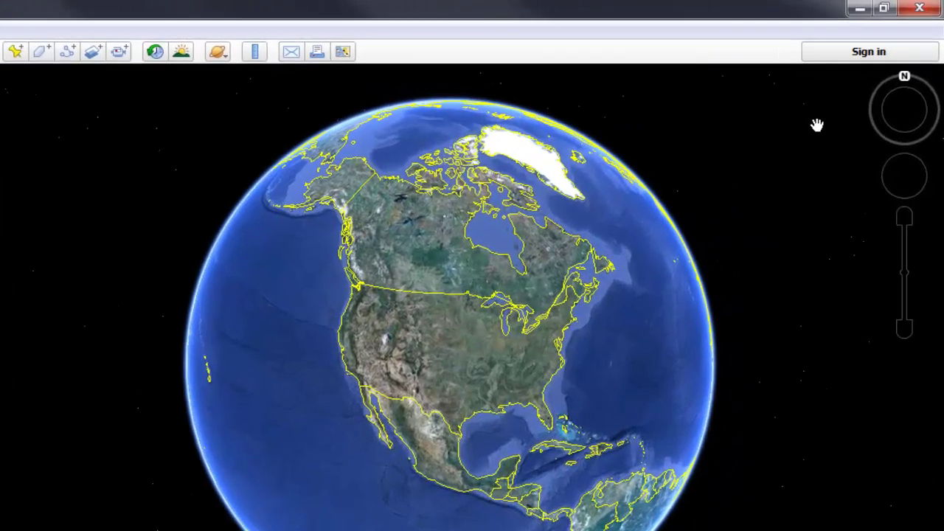
pyautogui.moveTo(895, 101)
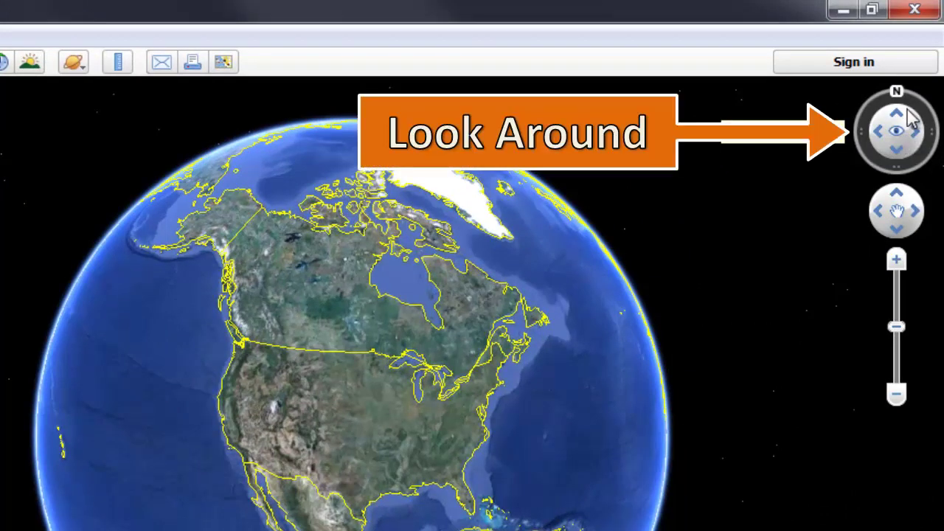
pyautogui.moveTo(914, 109)
pyautogui.mouseDown()
pyautogui.moveTo(930, 110)
pyautogui.moveTo(925, 163)
pyautogui.moveTo(890, 173)
pyautogui.moveTo(853, 120)
pyautogui.moveTo(912, 107)
pyautogui.moveTo(889, 112)
pyautogui.mouseUp()
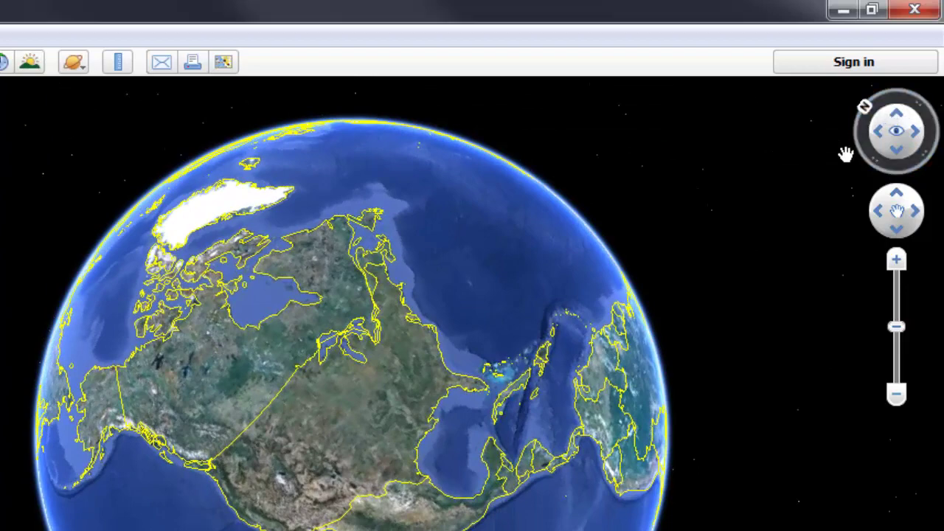
pyautogui.click(862, 103)
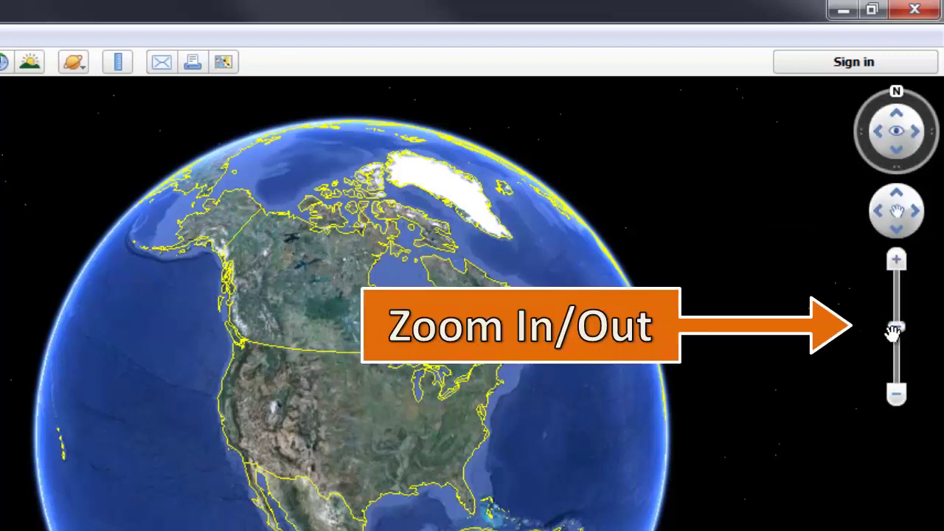
# - Zoom the globe in on Kansas around Wichita and Grant County
pyautogui.moveTo(899, 331); pyautogui.dragTo(897, 283)
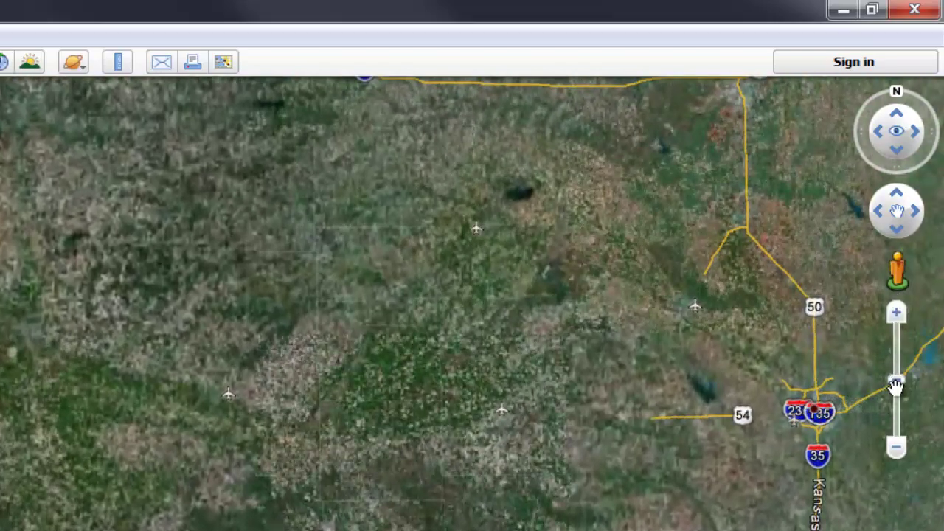
pyautogui.moveTo(896, 379); pyautogui.dragTo(893, 418)
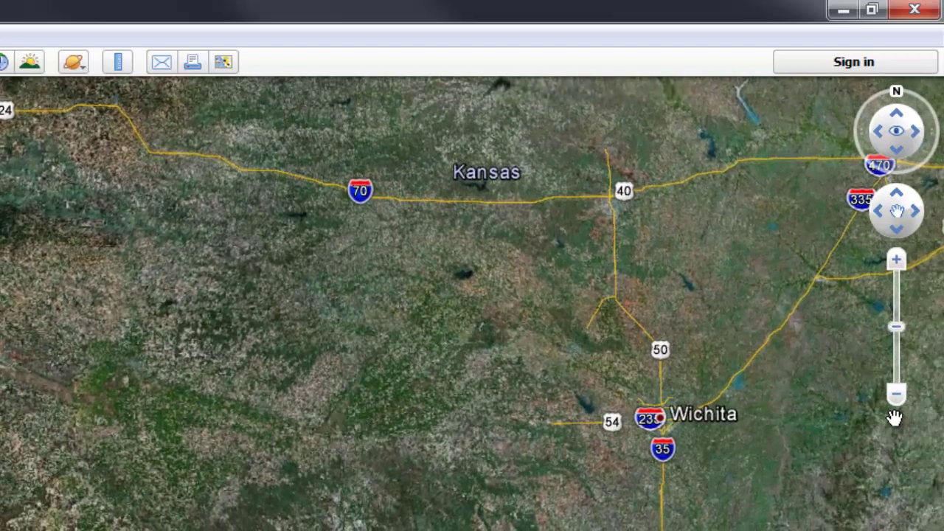
pyautogui.click(896, 259)
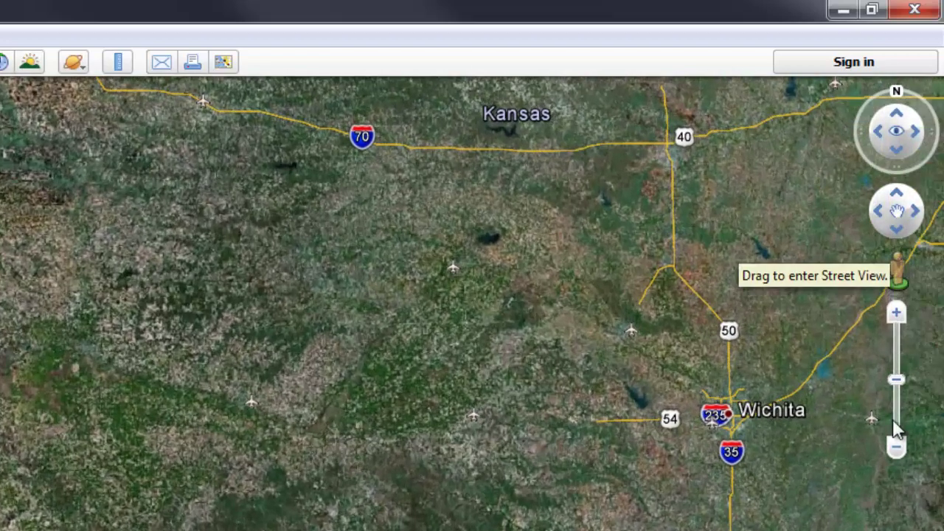
pyautogui.click(903, 450)
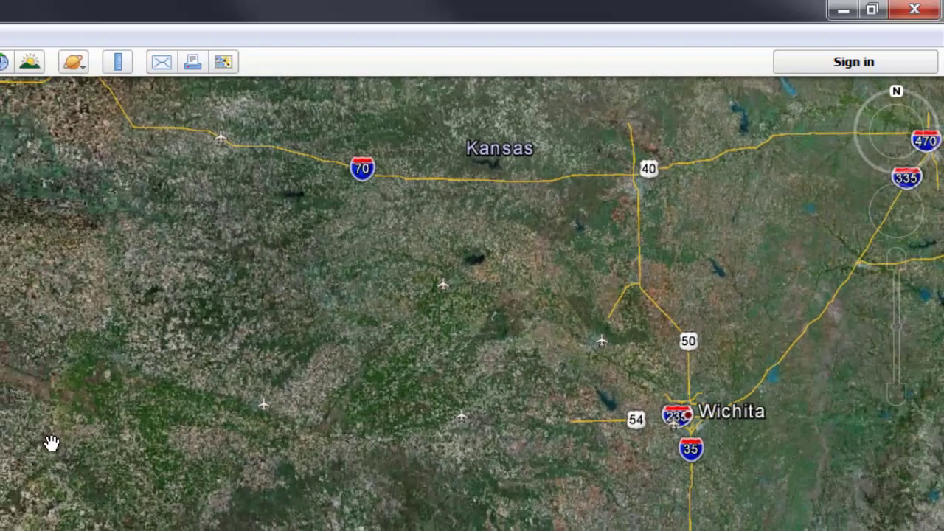
pyautogui.moveTo(196, 409); pyautogui.dragTo(221, 406)
pyautogui.scroll(5, 219, 410)
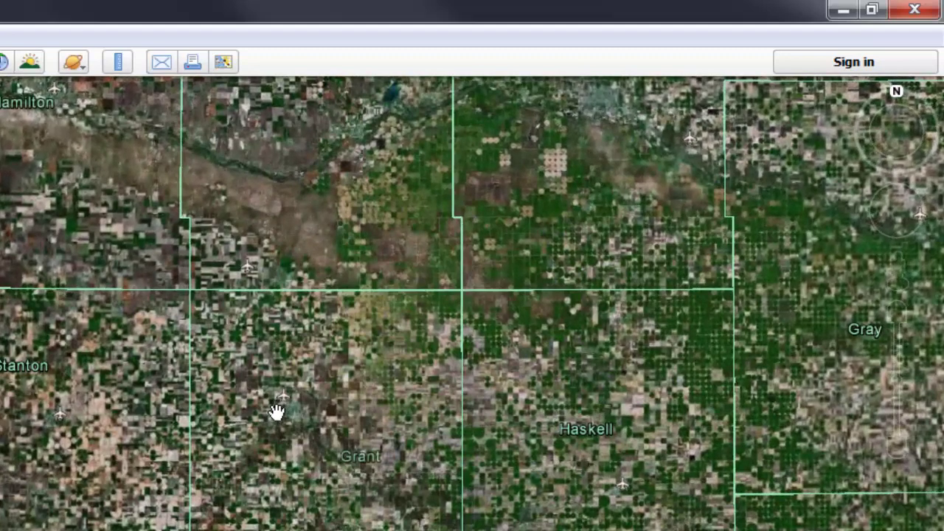
# - Drop the Pegman onto South Colorado Street near Grant for ground-level Street View
pyautogui.moveTo(896, 258)
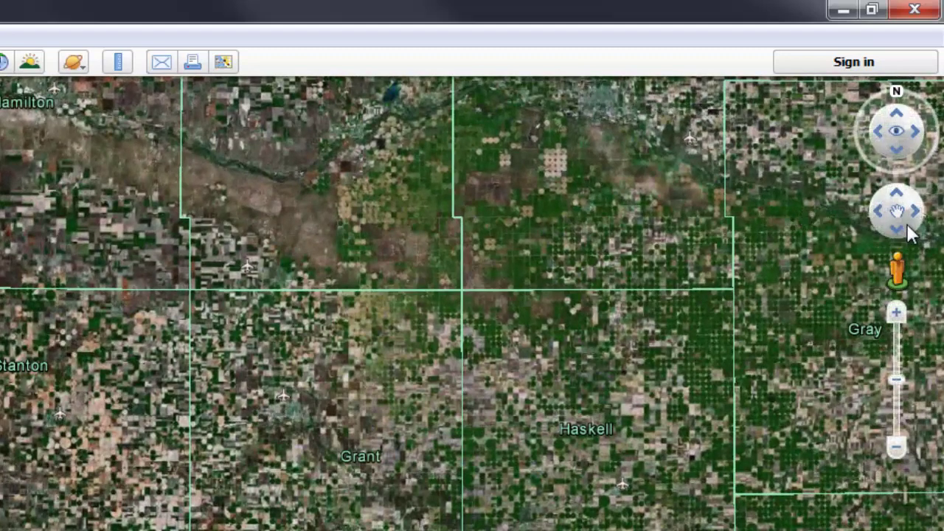
pyautogui.click(898, 274)
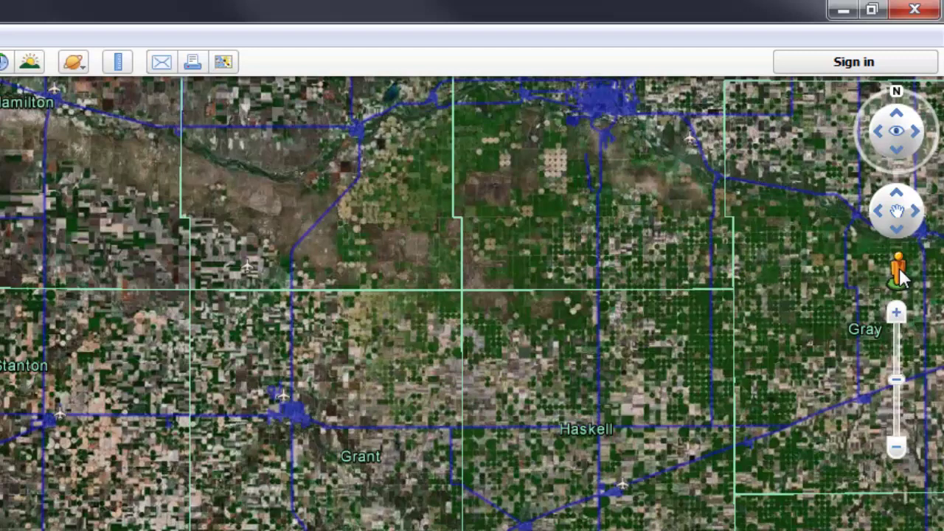
pyautogui.moveTo(901, 275); pyautogui.dragTo(413, 443)
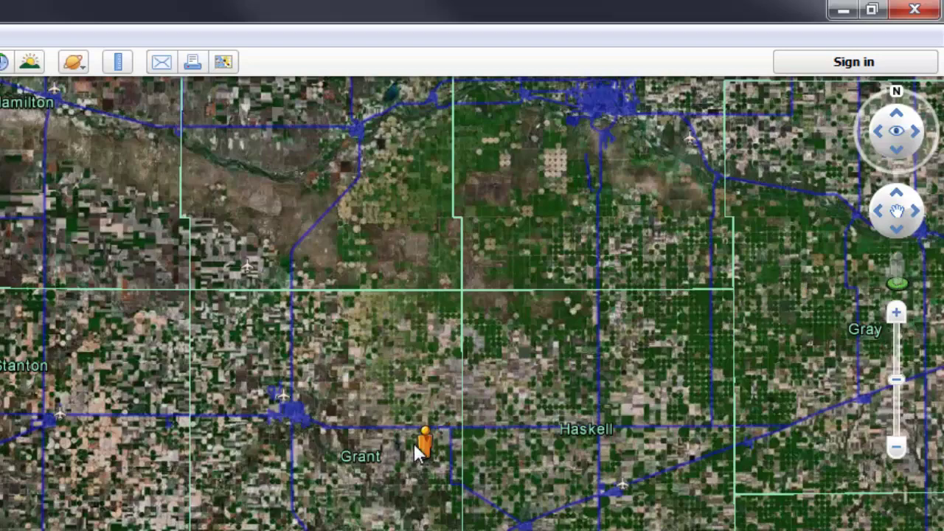
pyautogui.moveTo(289, 415); pyautogui.dragTo(289, 412)
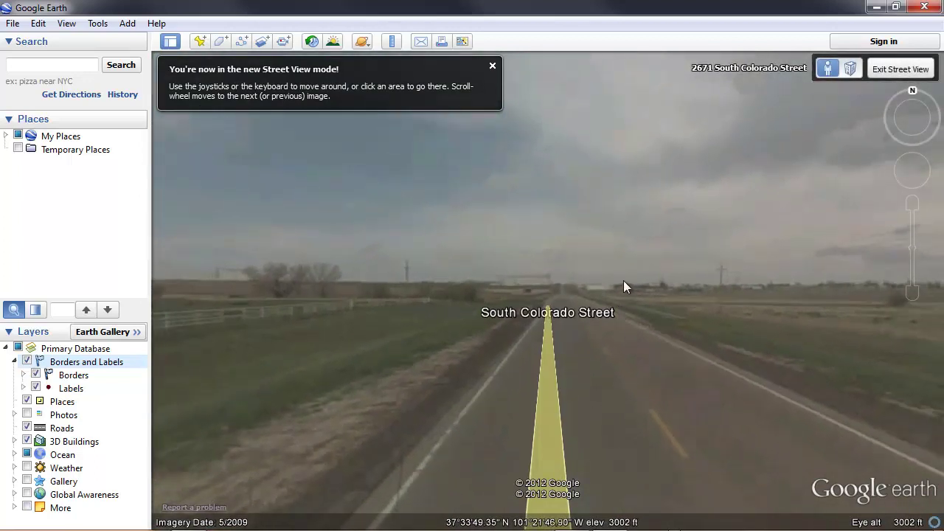
# - Leave Street View and zoom out until Ulysses and its circular crop fields are visible
pyautogui.click(907, 68)
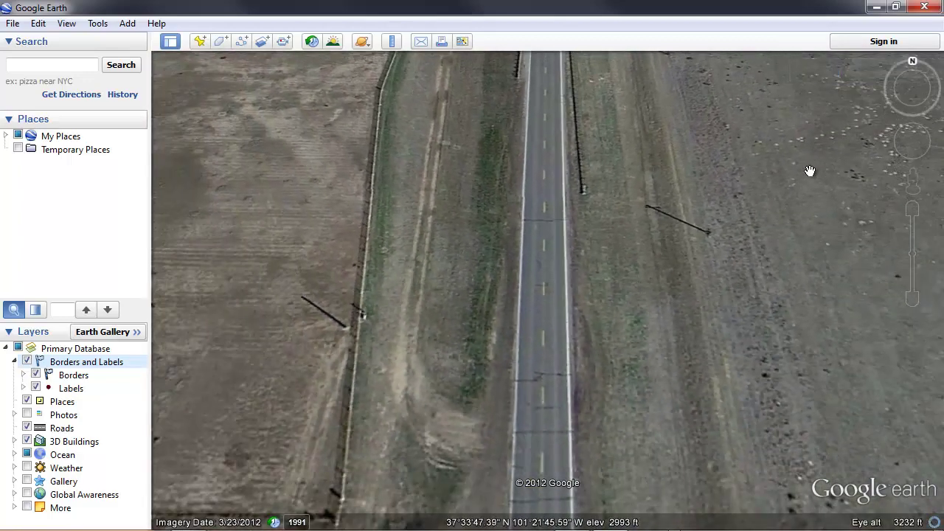
pyautogui.rightClick(511, 264)
pyautogui.rightClick(511, 264)
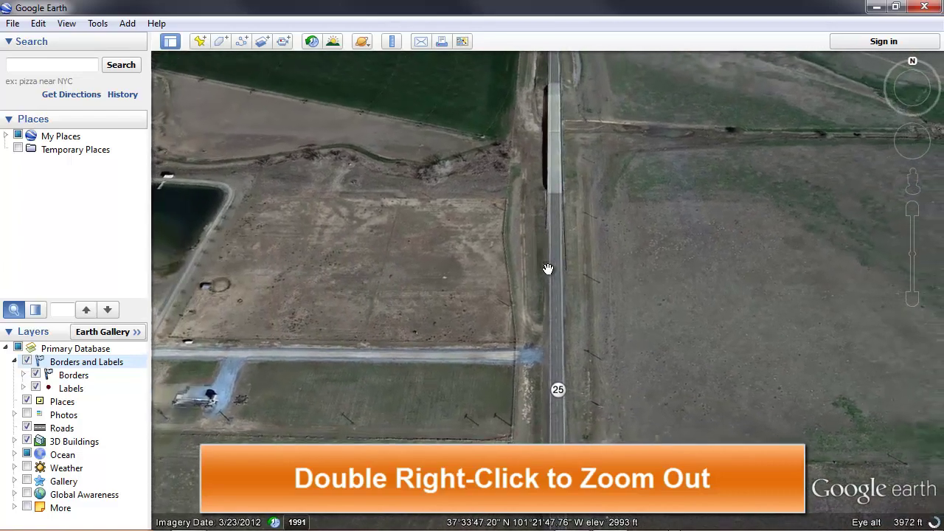
pyautogui.rightClick(548, 269)
pyautogui.rightClick(548, 269)
pyautogui.rightClick(548, 269)
pyautogui.rightClick(548, 269)
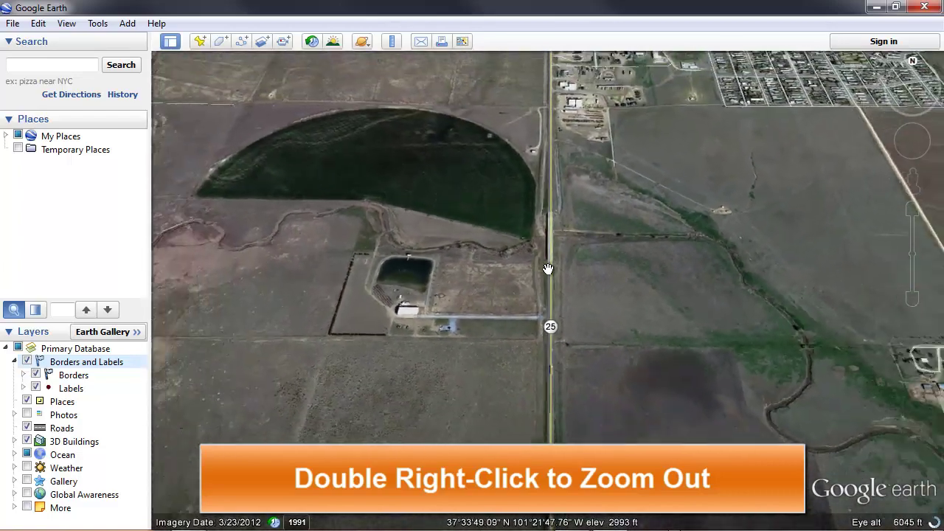
pyautogui.rightClick(547, 269)
pyautogui.rightClick(547, 269)
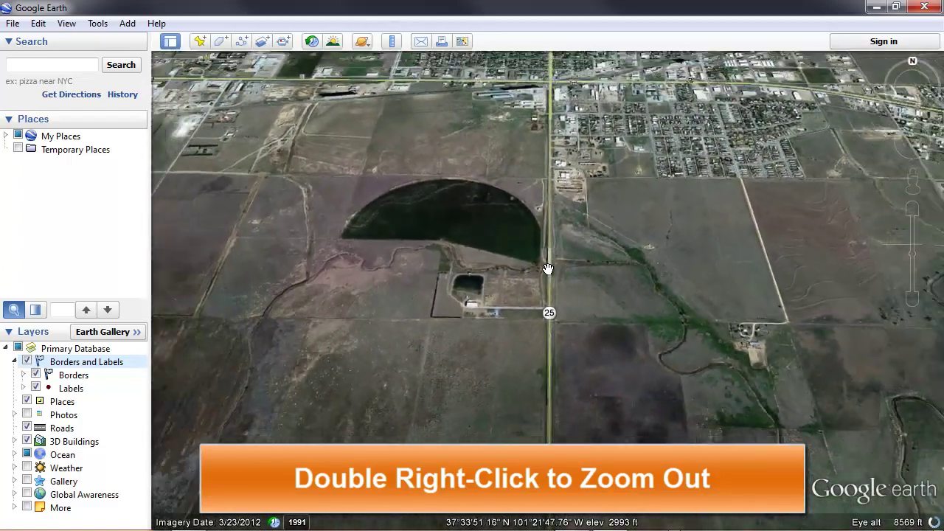
pyautogui.rightClick(548, 269)
pyautogui.rightClick(547, 269)
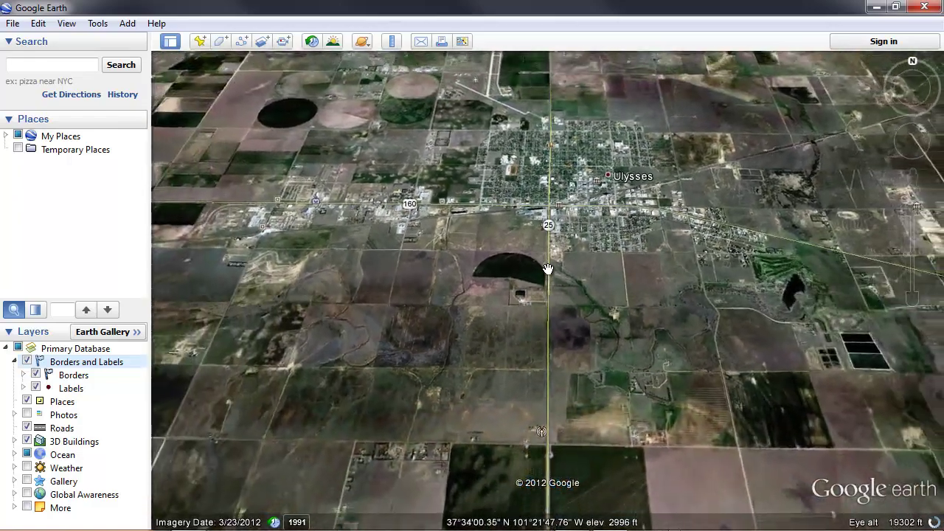
pyautogui.rightClick(548, 269)
pyautogui.rightClick(548, 269)
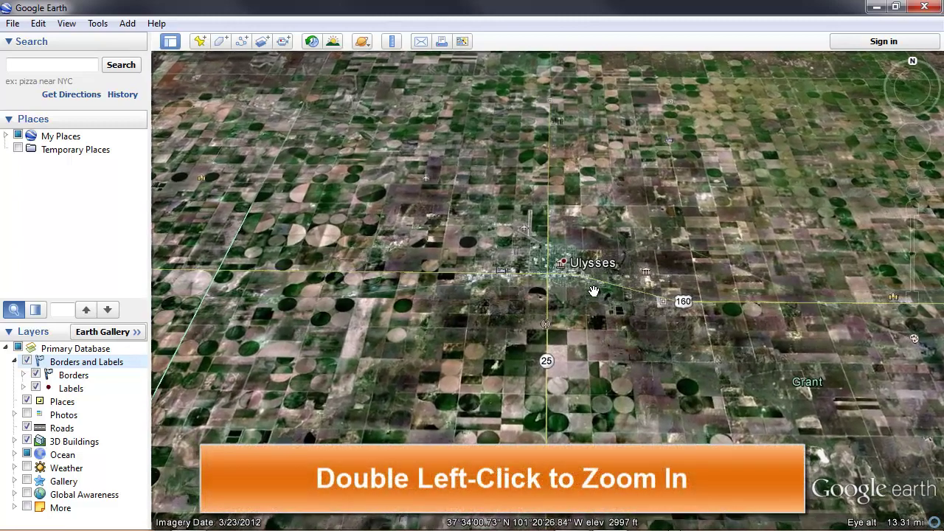
# - Zoom in on Ulysses and turn the Roads layer off and back on
pyautogui.doubleClick(593, 291)
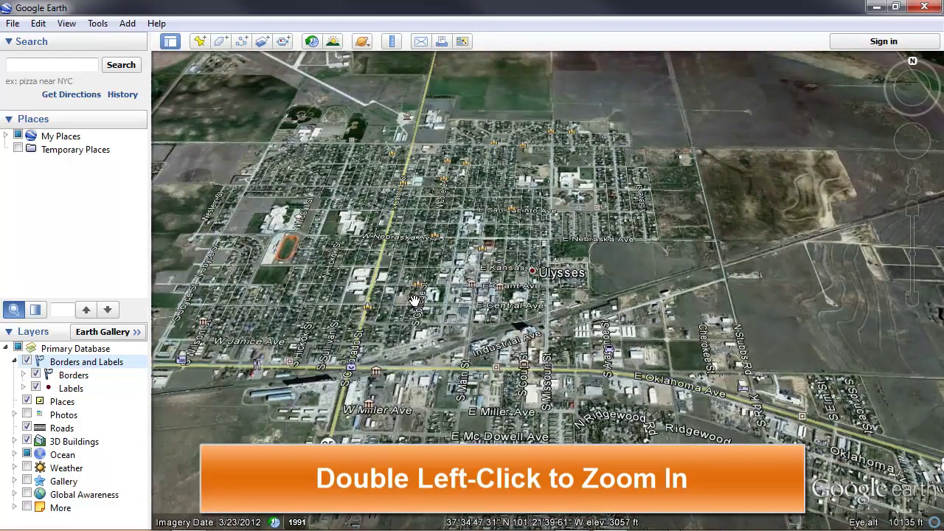
pyautogui.click(28, 428)
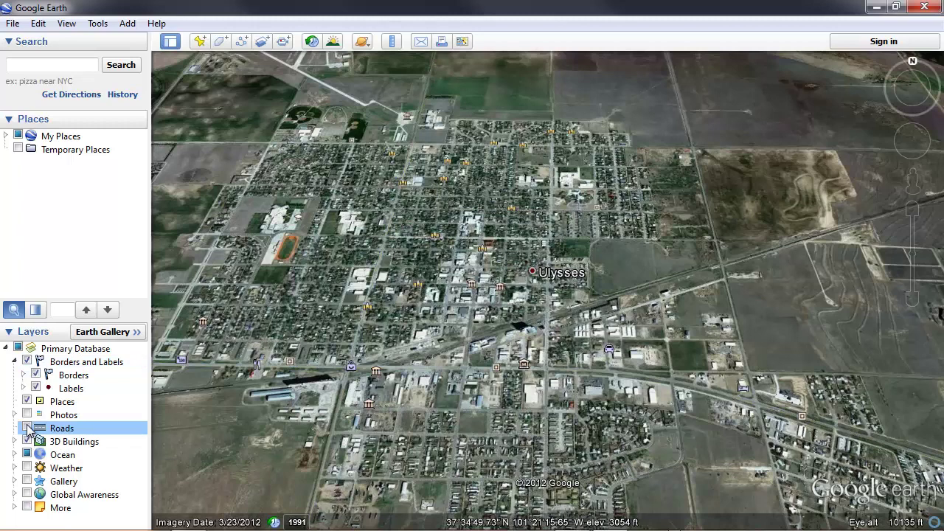
pyautogui.click(27, 428)
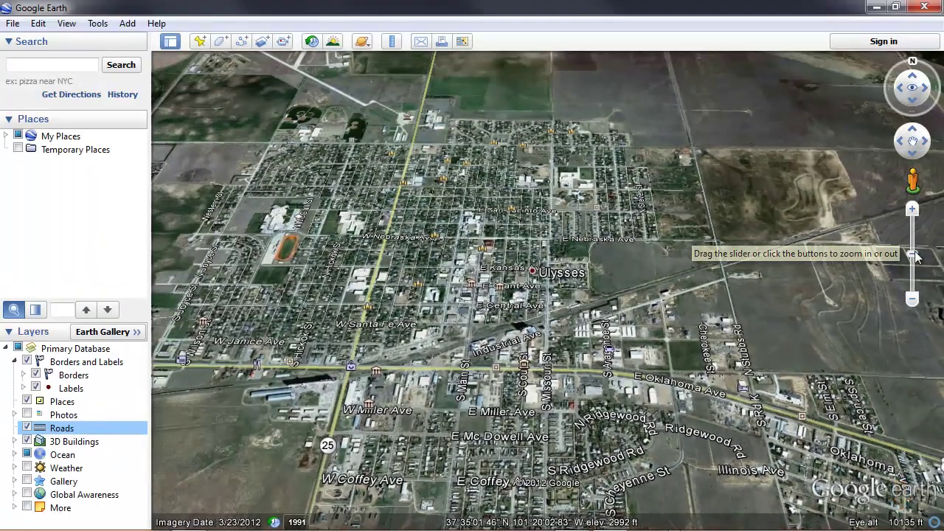
# - Zoom out, then tilt and zoom into a low oblique view of crop circles along route 25
pyautogui.click(913, 273)
pyautogui.moveTo(913, 273); pyautogui.dragTo(914, 310)
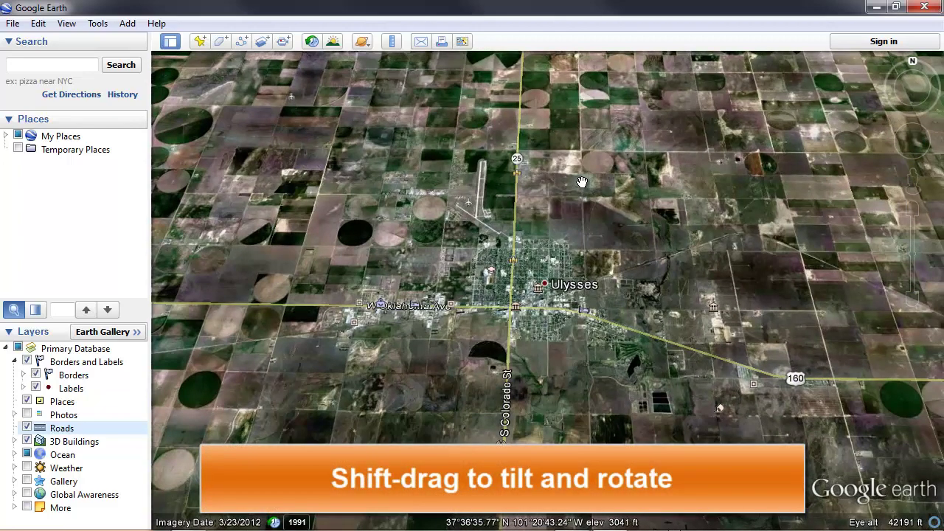
pyautogui.keyDown('shift'); pyautogui.moveTo(582, 181); pyautogui.dragTo(476, 185); pyautogui.keyUp('shift')
pyautogui.scroll(2, 609, 220)
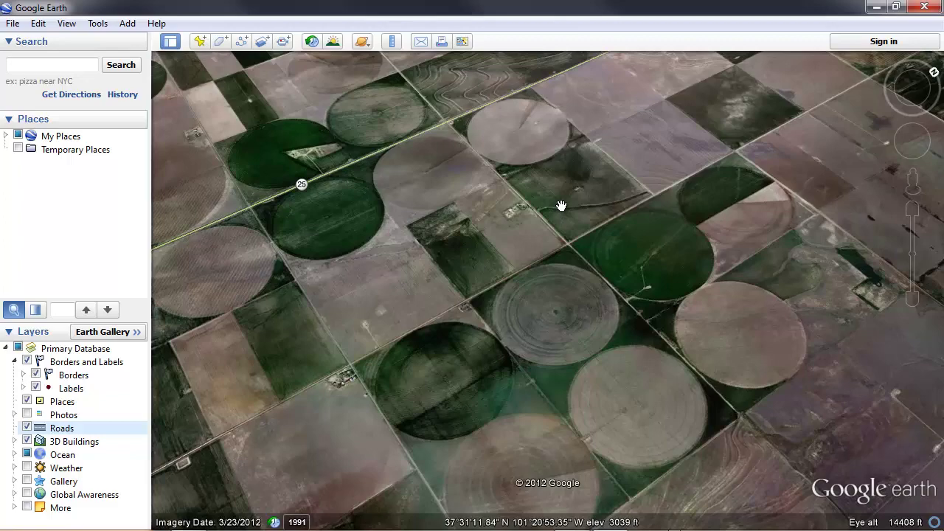
pyautogui.moveTo(560, 207); pyautogui.dragTo(488, 225, button='middle')
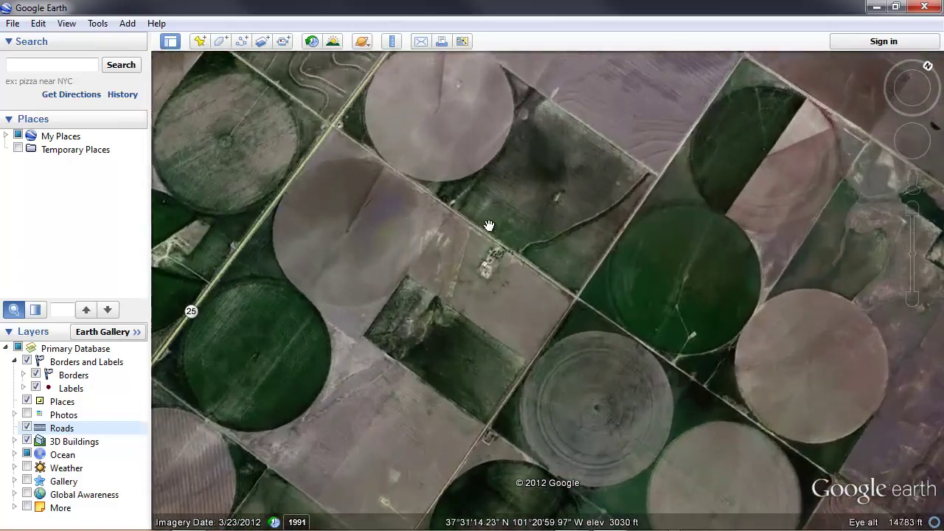